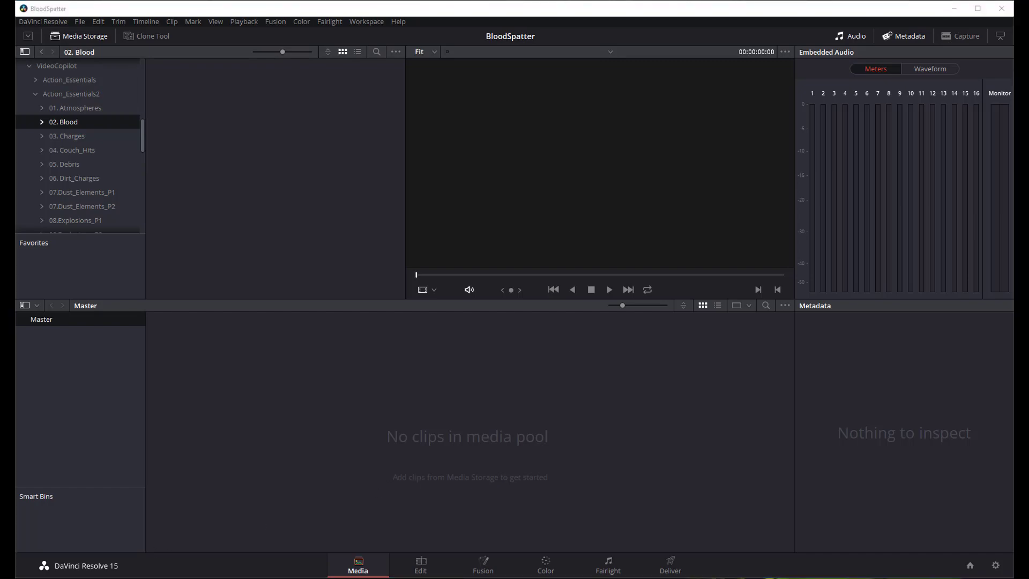
# - Load Blood_Splat_03.mov from the 02. Blood folder into the Fusion Studio composition as a Loader, and put the file window away
pyautogui.hotkey('alt', 'Tab')
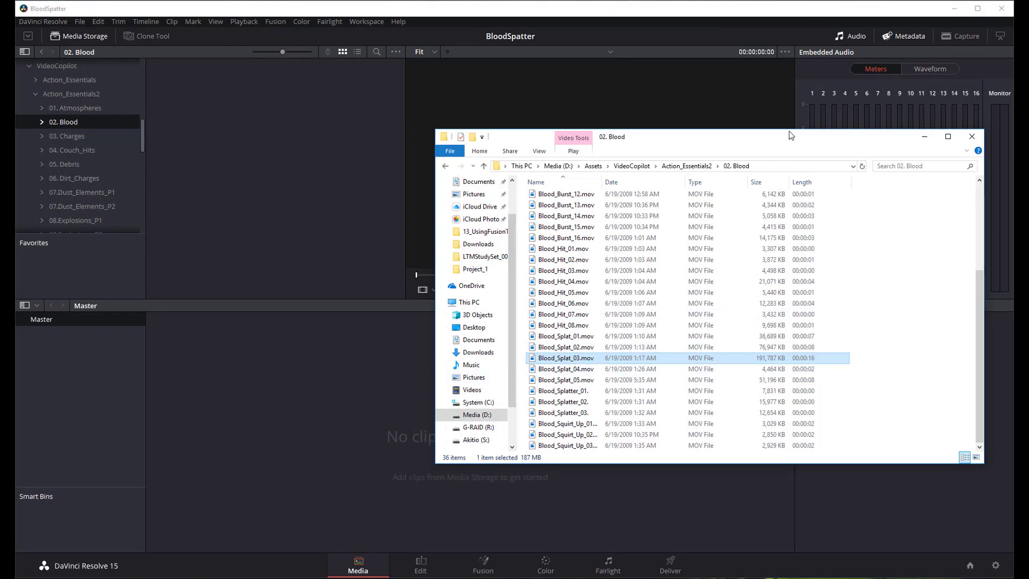
pyautogui.moveTo(767, 143); pyautogui.dragTo(781, 100)
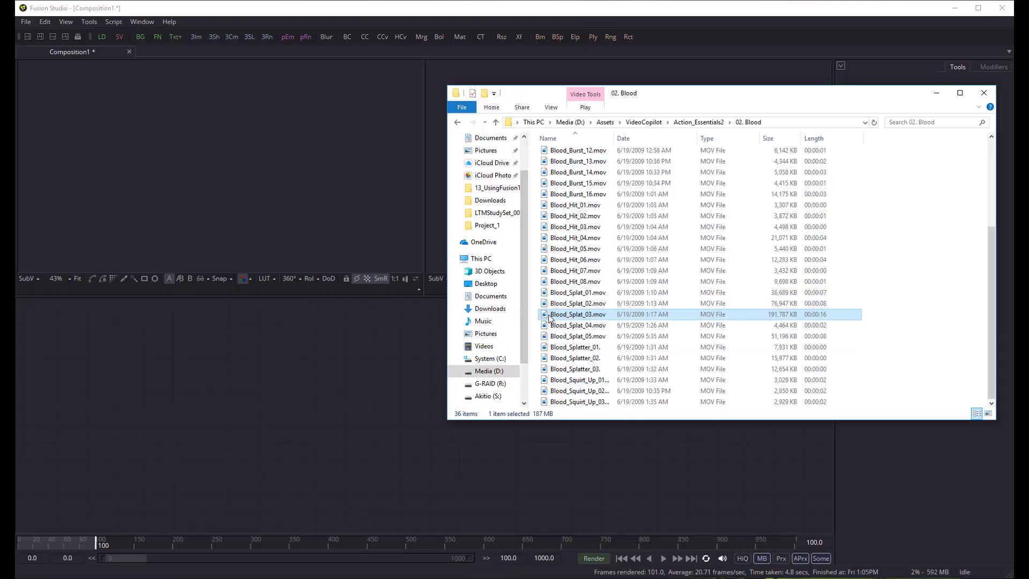
pyautogui.moveTo(546, 316); pyautogui.dragTo(99, 372)
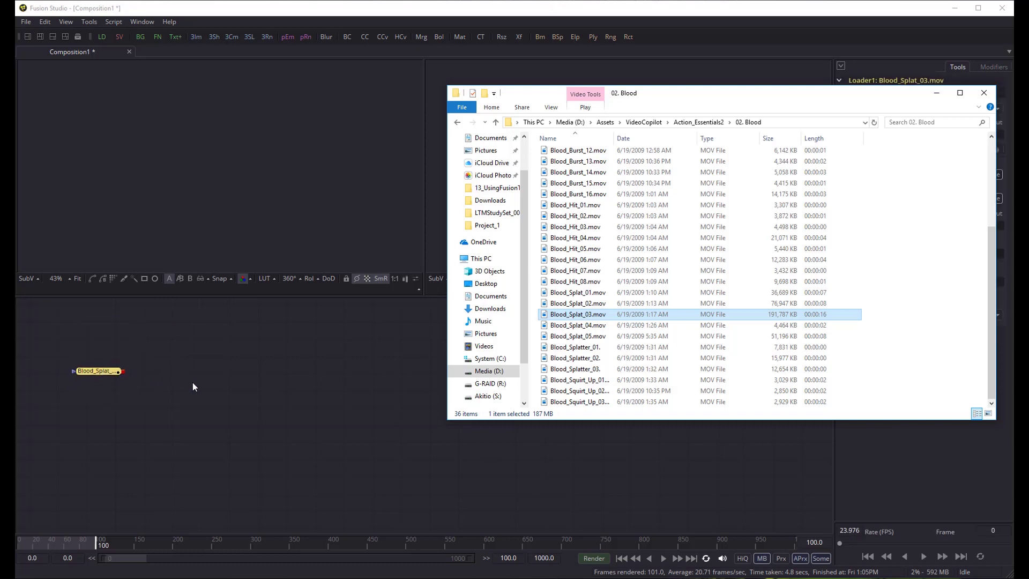
pyautogui.click(937, 93)
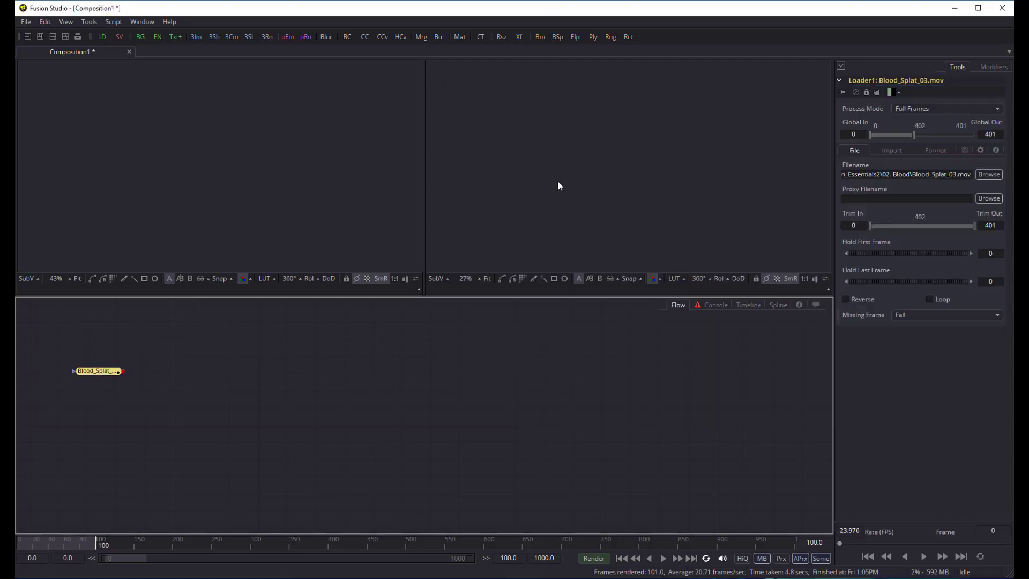
# - Display the Blood_Splat_03 loader in the first viewer and scrub through its frames
pyautogui.click(81, 378)
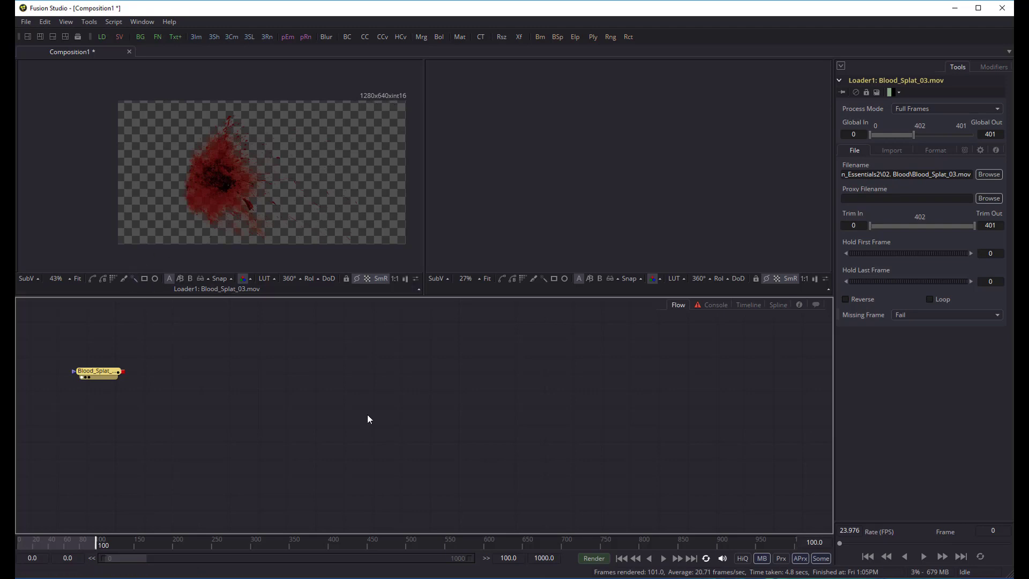
pyautogui.moveTo(93, 546); pyautogui.dragTo(70, 550)
pyautogui.click(508, 558)
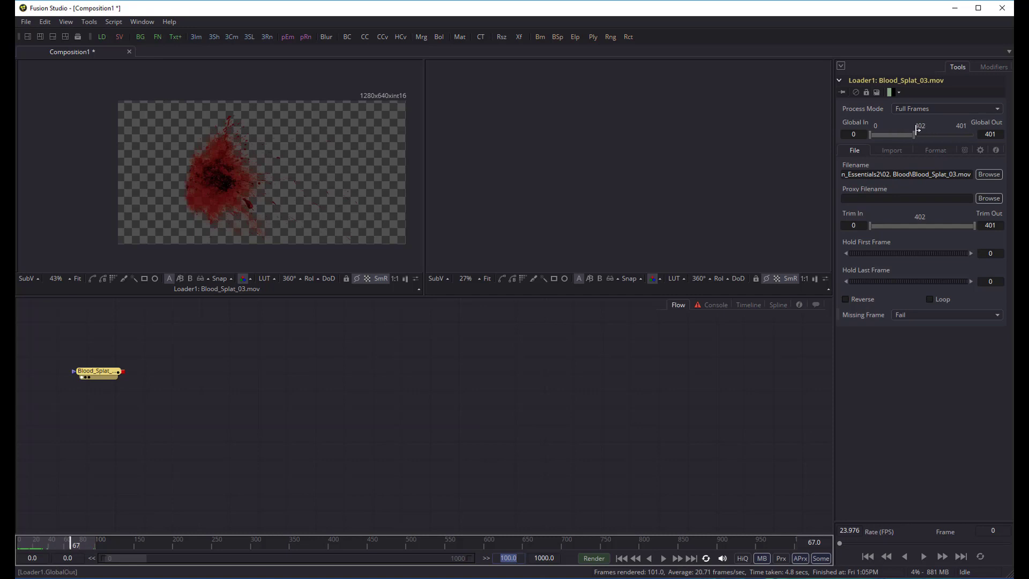
pyautogui.moveTo(102, 376)
pyautogui.moveTo(71, 546)
pyautogui.mouseDown()
pyautogui.moveTo(28, 545)
pyautogui.moveTo(133, 544)
pyautogui.moveTo(35, 545)
pyautogui.moveTo(78, 545)
pyautogui.mouseUp()
# - Add a Resize node after the Blood_Splat_03 loader and space it slightly away from the loader
pyautogui.click(99, 371)
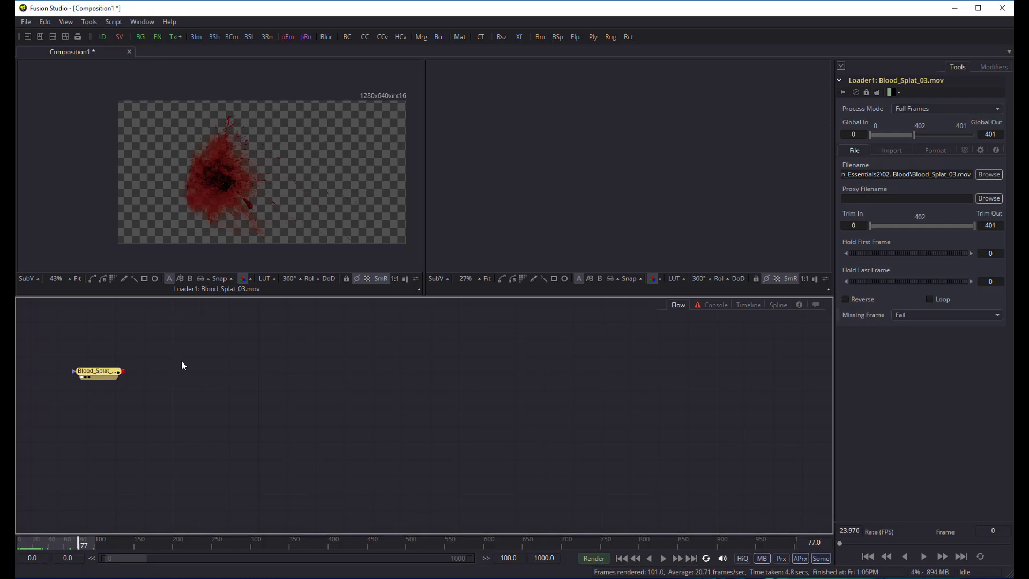
pyautogui.hotkey('ctrl', 'space')
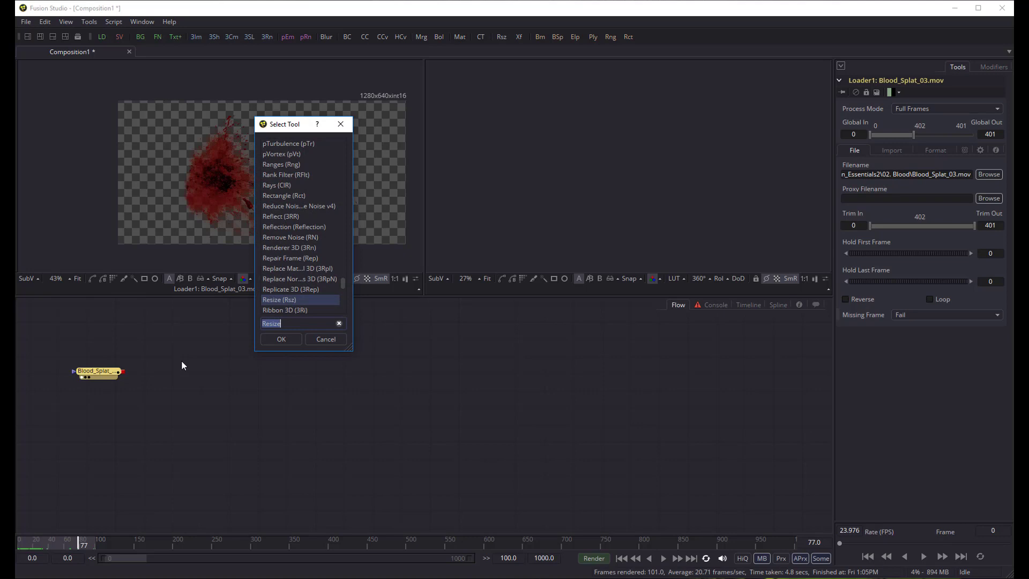
pyautogui.click(284, 341)
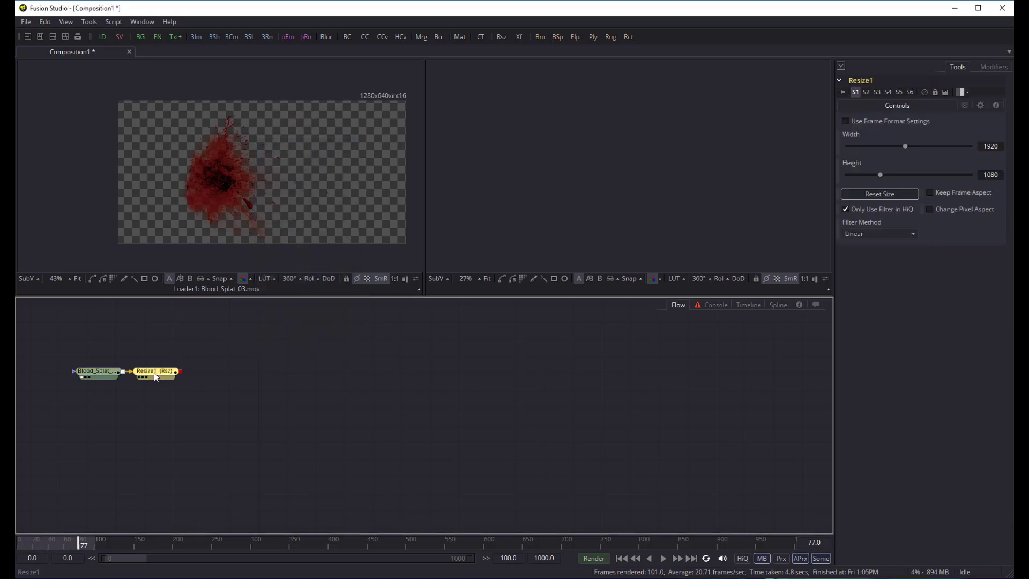
pyautogui.moveTo(156, 371); pyautogui.dragTo(172, 375)
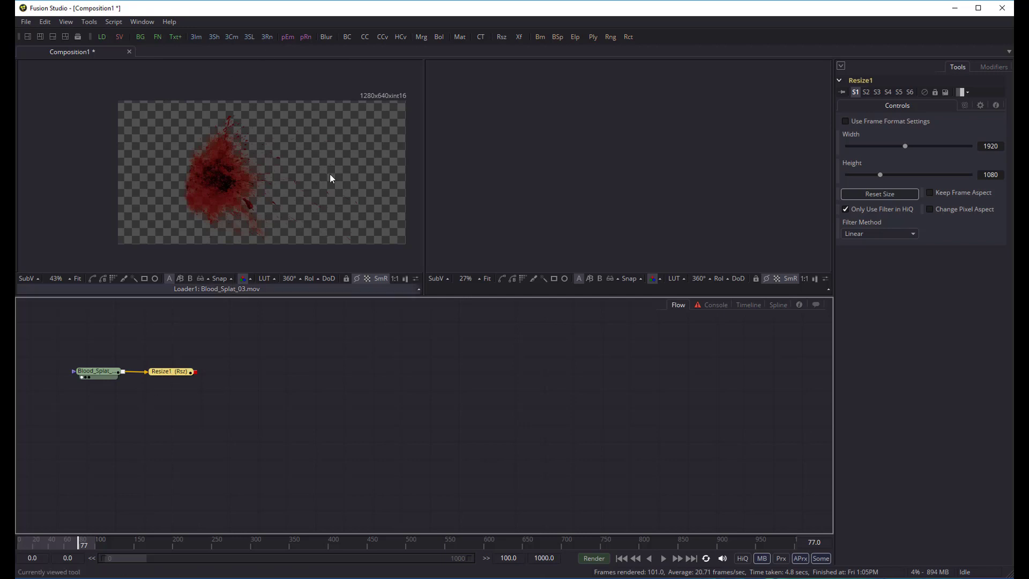
# - Add a Saver node after the Resize node, writing over the existing BloodSplatter.mov in the BloodSplatter folder
pyautogui.click(120, 35)
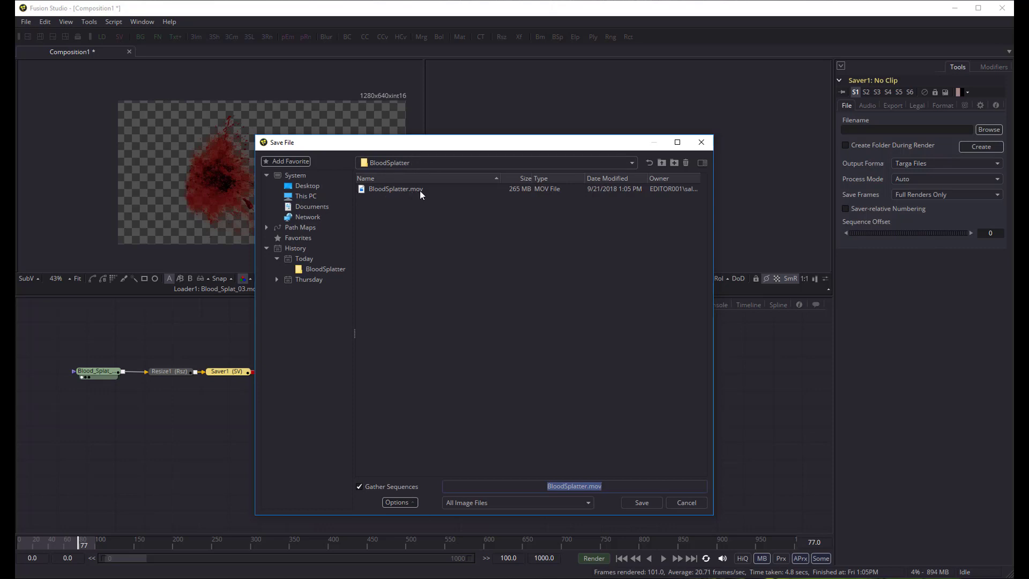
pyautogui.click(645, 503)
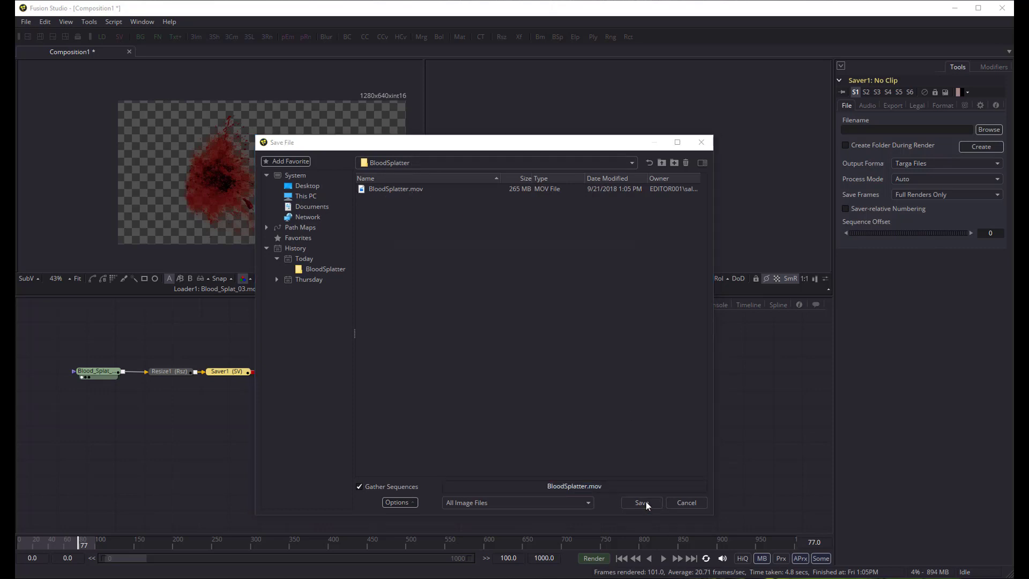
pyautogui.click(578, 332)
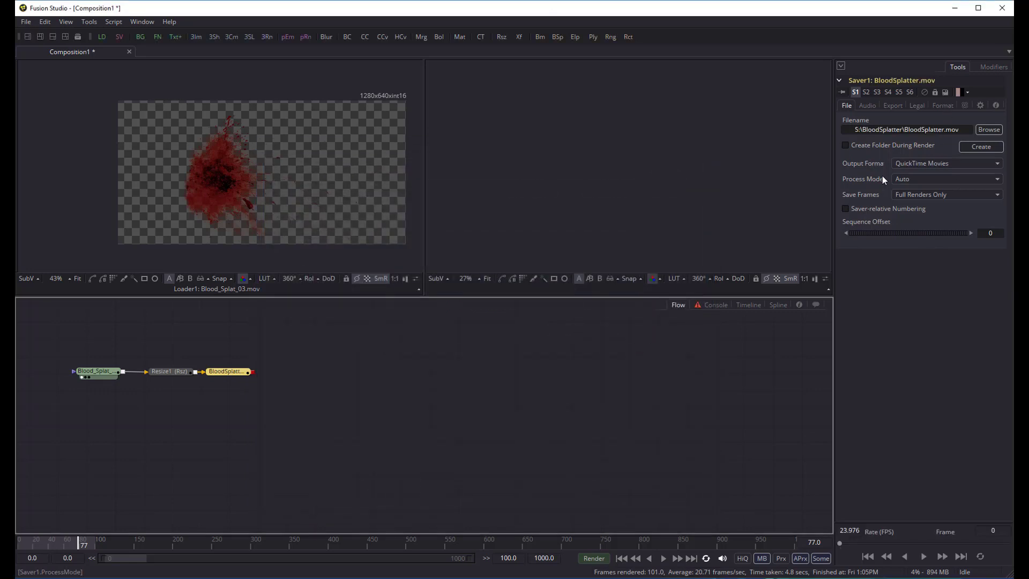
# - Set the Saver's compression to DNxHR 444 12bit and expand its advanced format options
pyautogui.click(943, 106)
pyautogui.click(956, 124)
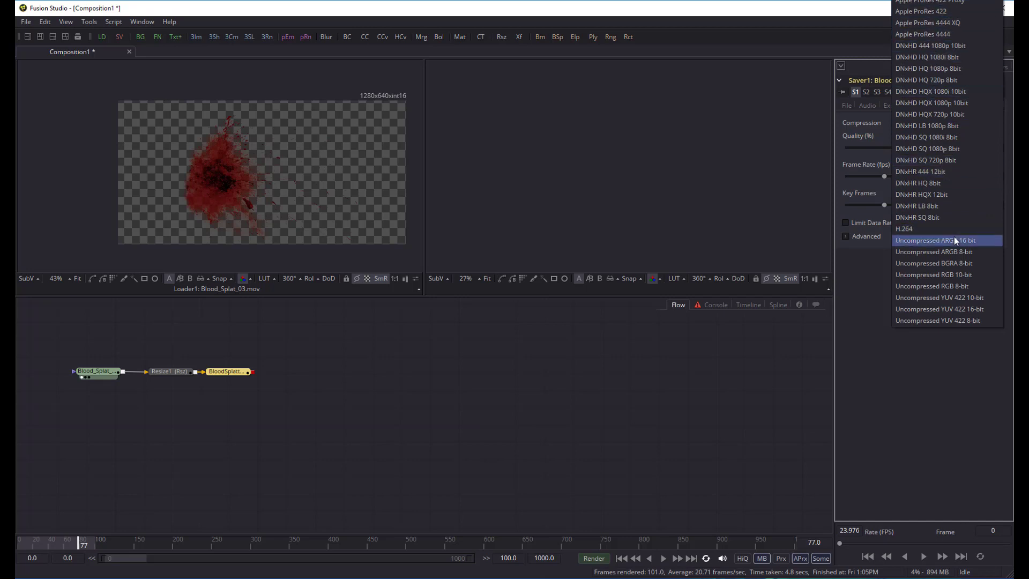
pyautogui.click(916, 172)
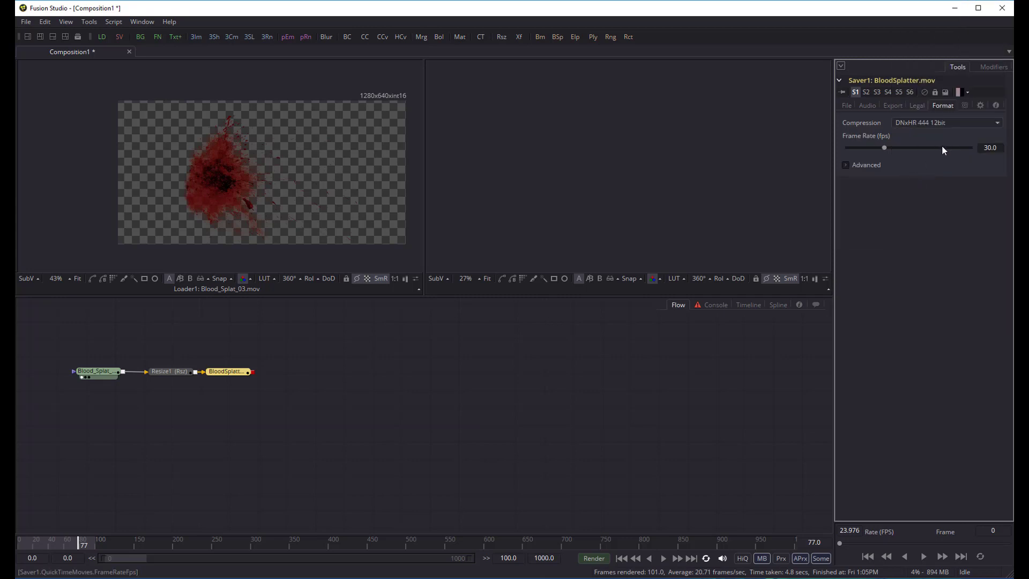
pyautogui.click(846, 165)
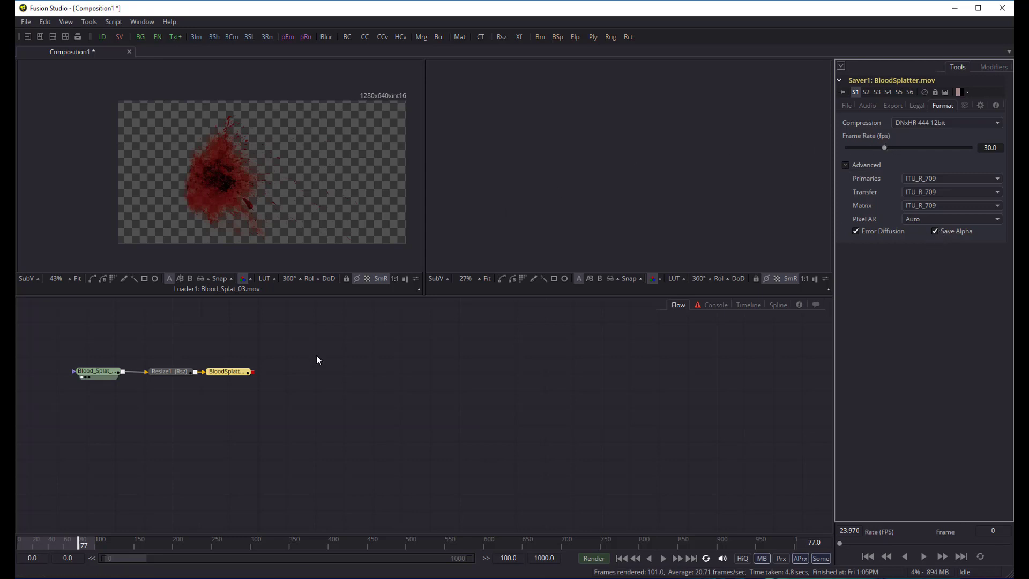
# - Display the Saver in the second viewer, scrub to another frame, and inspect the loader's frame size information
pyautogui.moveTo(237, 375); pyautogui.dragTo(594, 156)
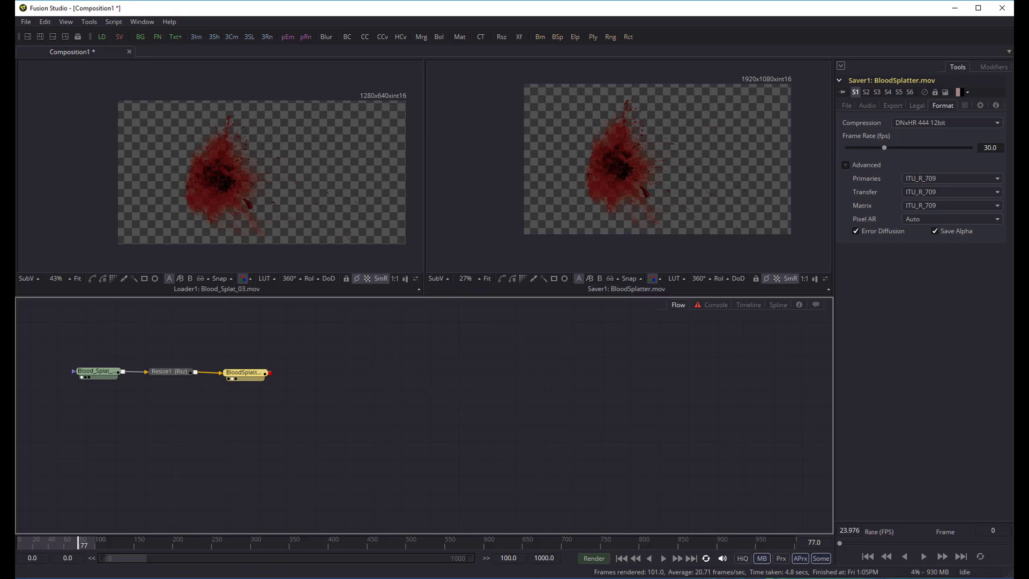
pyautogui.moveTo(80, 544)
pyautogui.mouseDown()
pyautogui.moveTo(26, 545)
pyautogui.moveTo(83, 546)
pyautogui.moveTo(68, 546)
pyautogui.mouseUp()
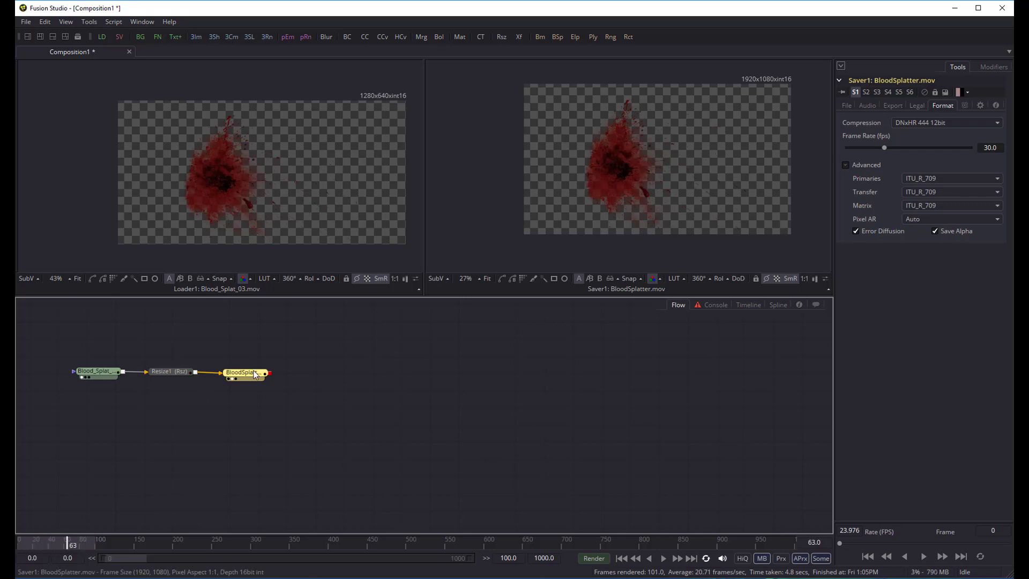
pyautogui.moveTo(94, 372)
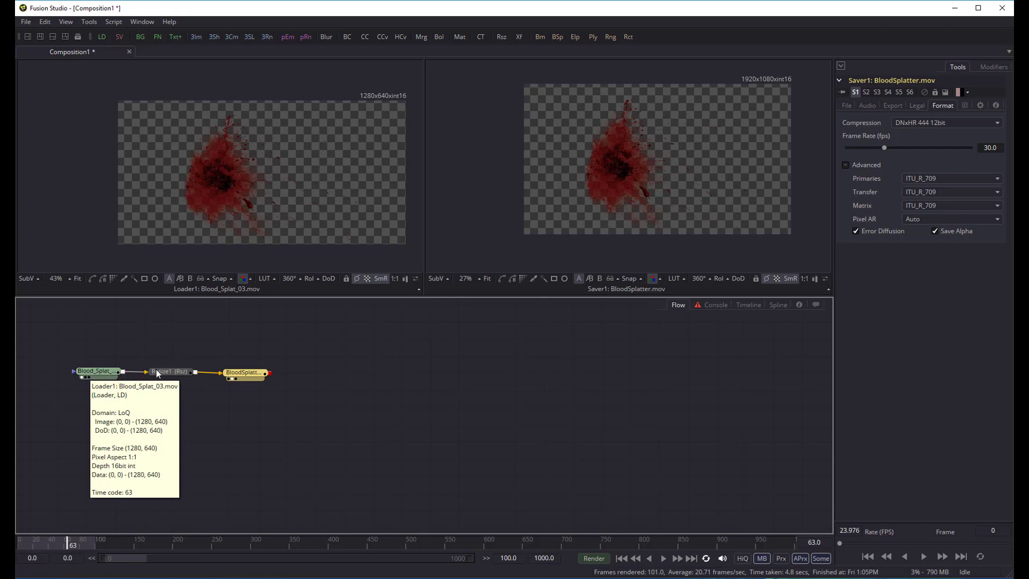
pyautogui.moveTo(229, 373)
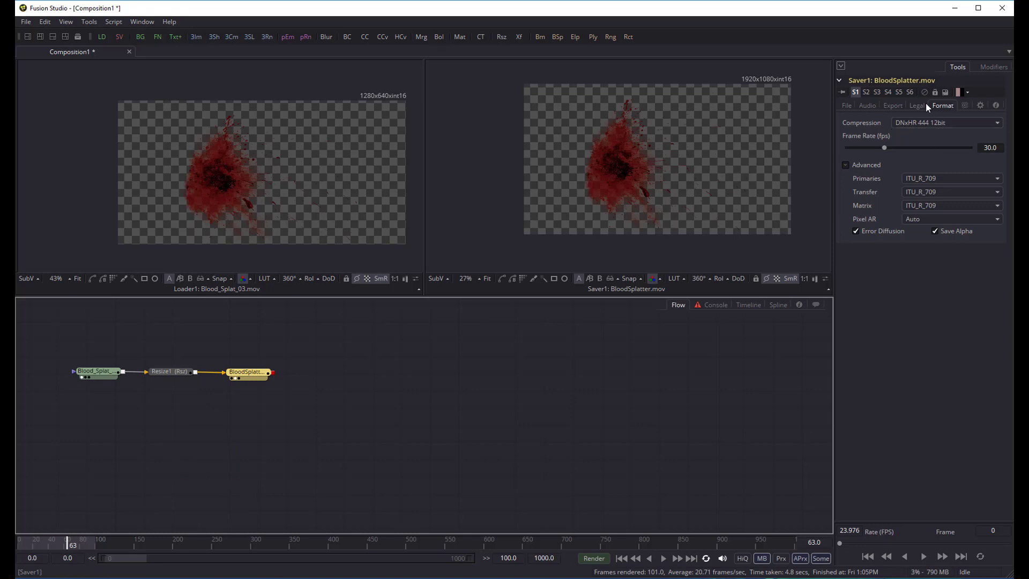
# - Check the Saver's output file settings and set its frame rate to 23.98 fps
pyautogui.click(847, 105)
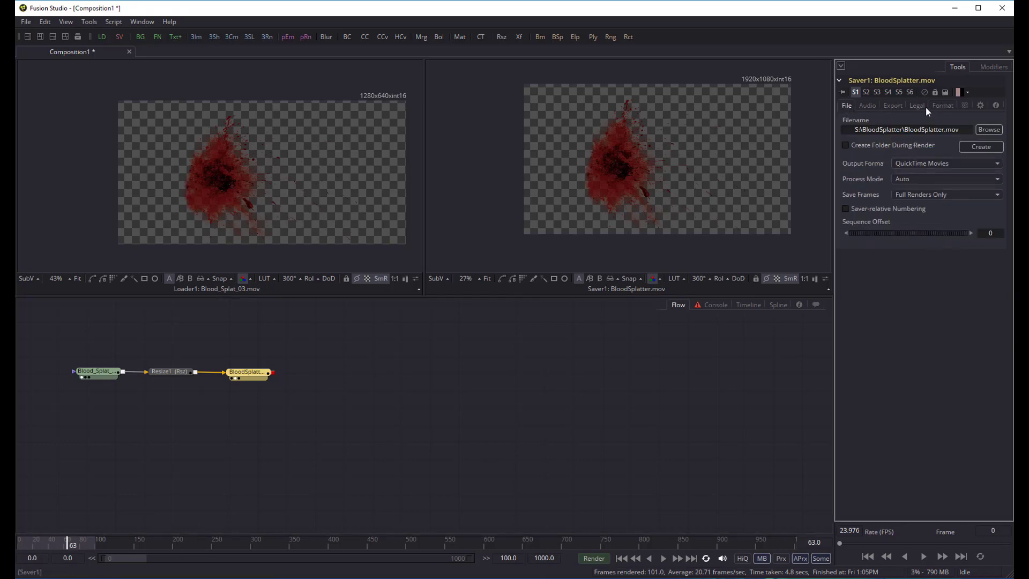
pyautogui.click(945, 105)
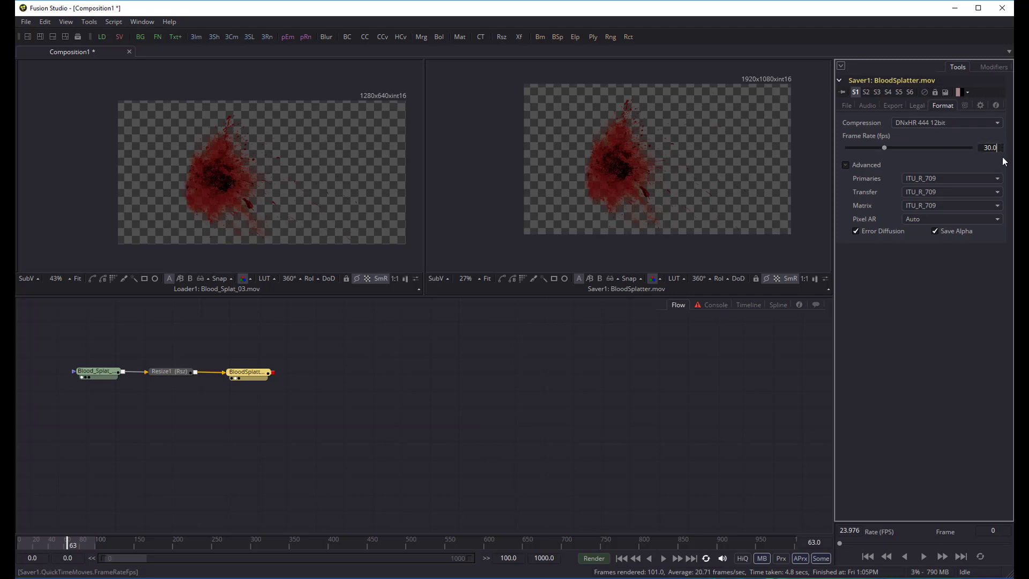
pyautogui.press('Return')
# - Render frames 0 to 100 of the composition at full size with the Final configuration
pyautogui.click(594, 559)
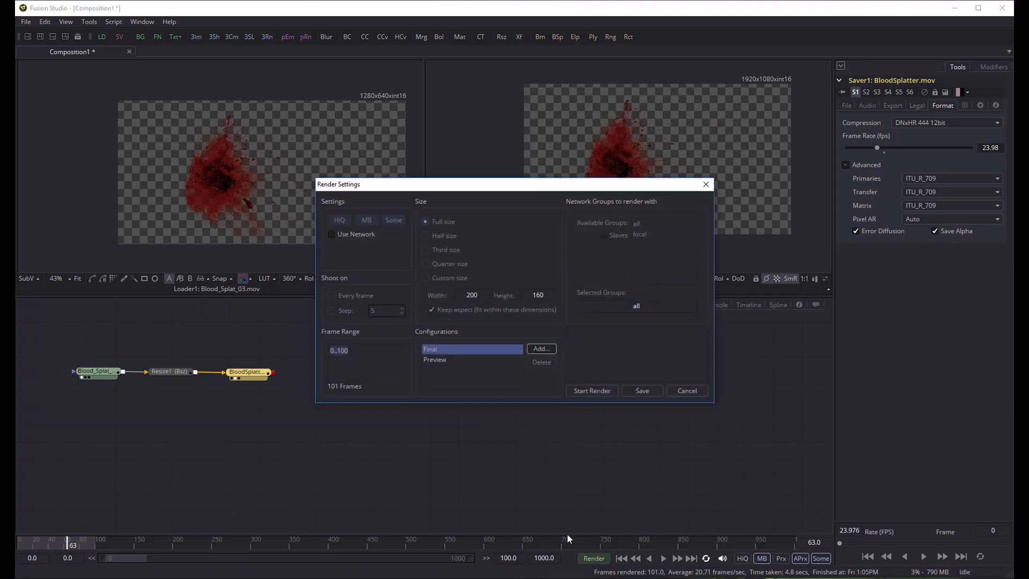
pyautogui.click(588, 391)
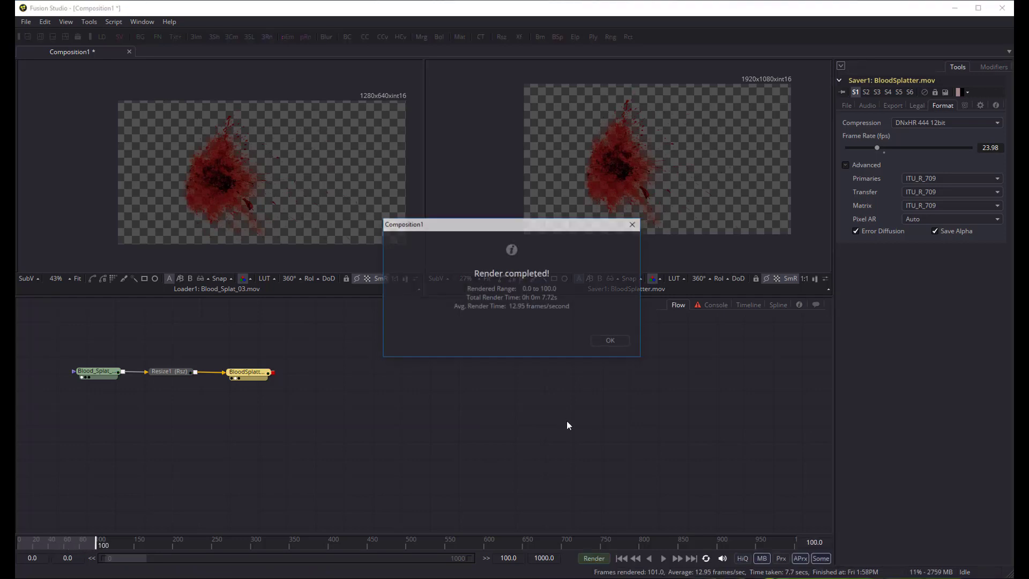
pyautogui.click(615, 341)
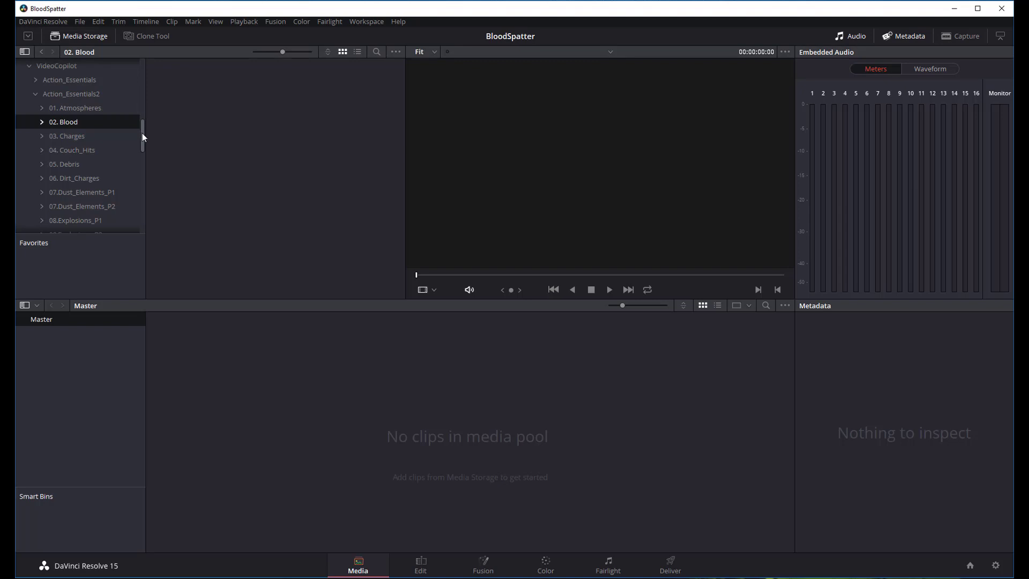
# - In DaVinci Resolve, collapse the D:\Assets location and open the BloodSplatter folder on the Akitio (S:) drive
pyautogui.moveTo(144, 137); pyautogui.dragTo(141, 63)
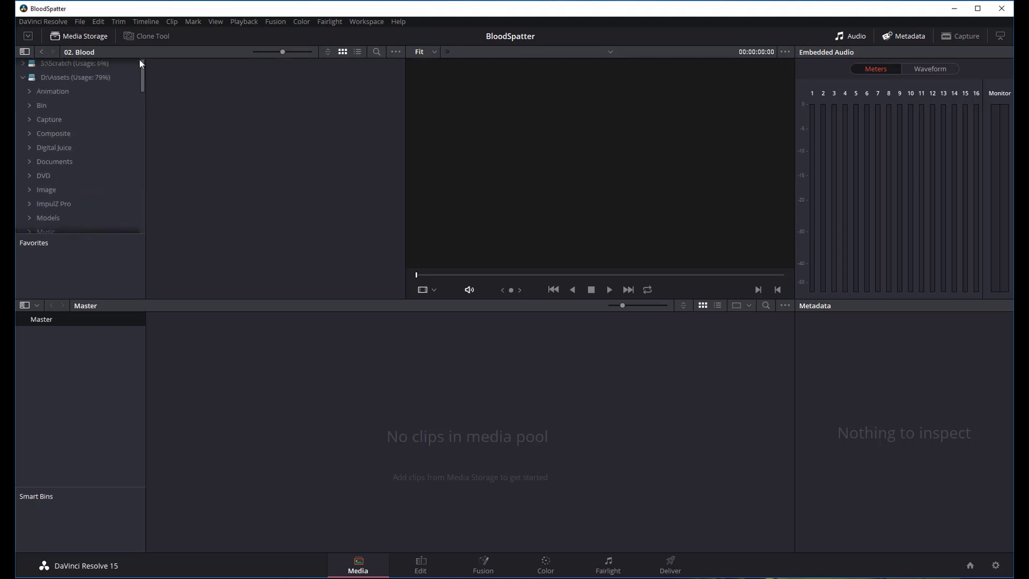
pyautogui.click(23, 79)
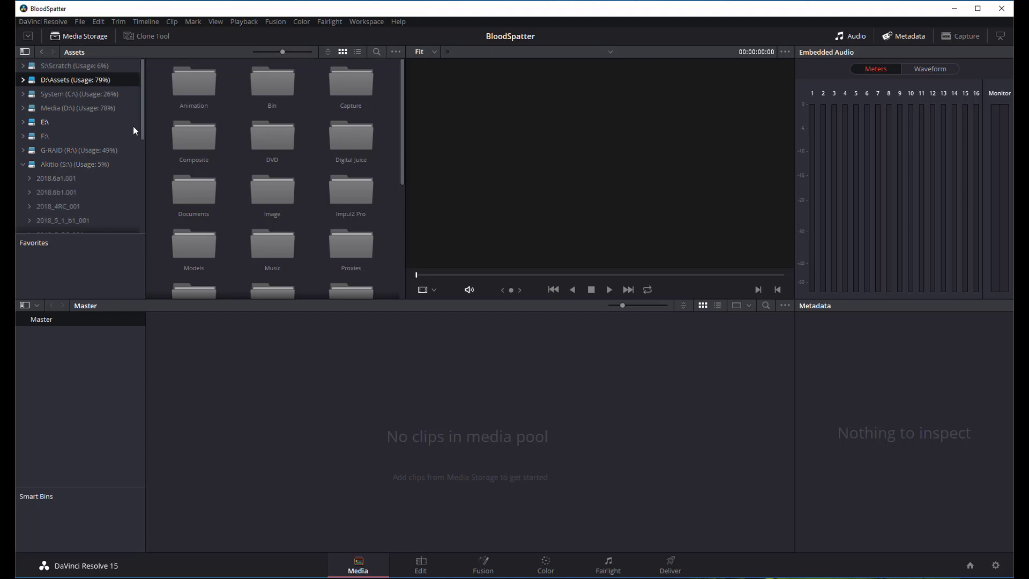
pyautogui.moveTo(142, 134); pyautogui.dragTo(145, 227)
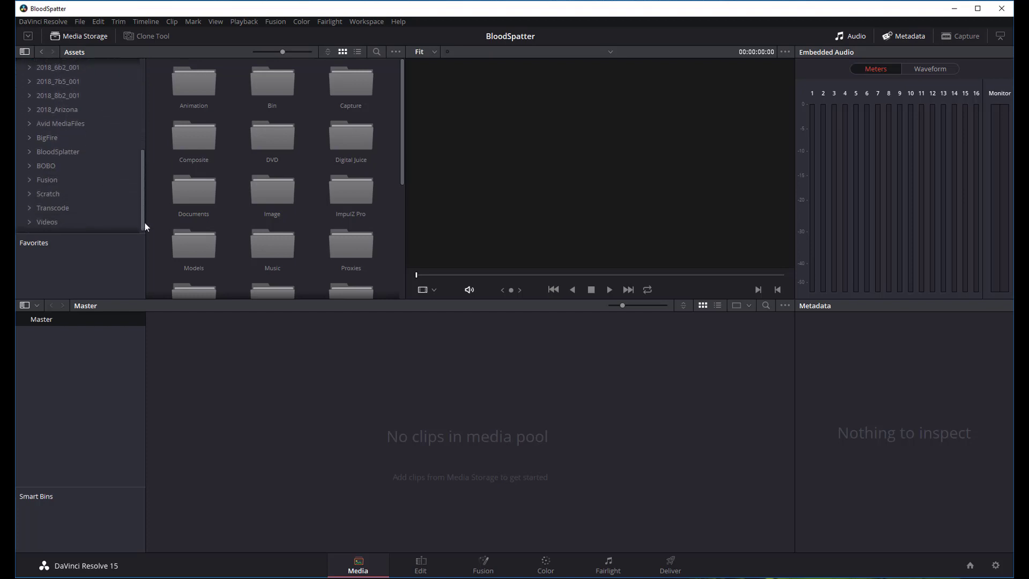
pyautogui.click(69, 151)
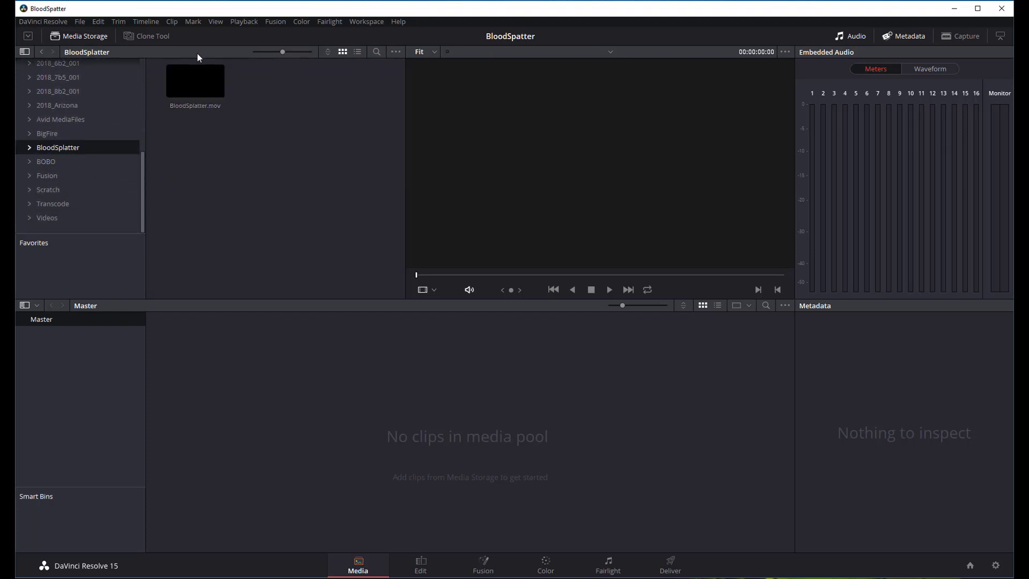
# - Preview BloodSplatter.mov by scrubbing through it and add it to the Master bin of the media pool
pyautogui.click(195, 81)
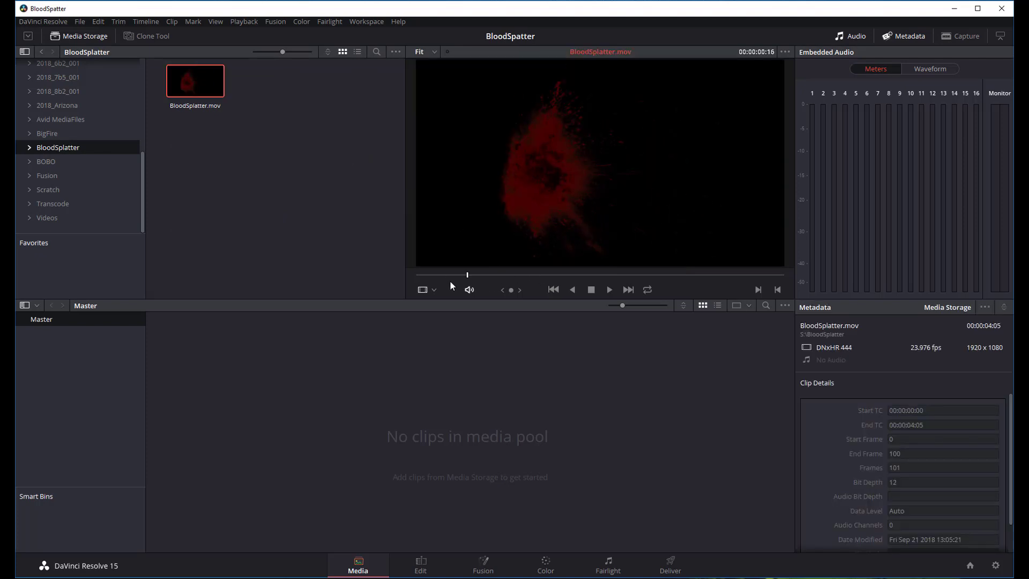
pyautogui.moveTo(450, 282); pyautogui.dragTo(498, 263)
pyautogui.moveTo(202, 80); pyautogui.dragTo(195, 380)
# - On the Edit page, build a timeline with a Solid Color generator on Video 1 and BloodSplatter.mov above it on Video 2
pyautogui.click(421, 563)
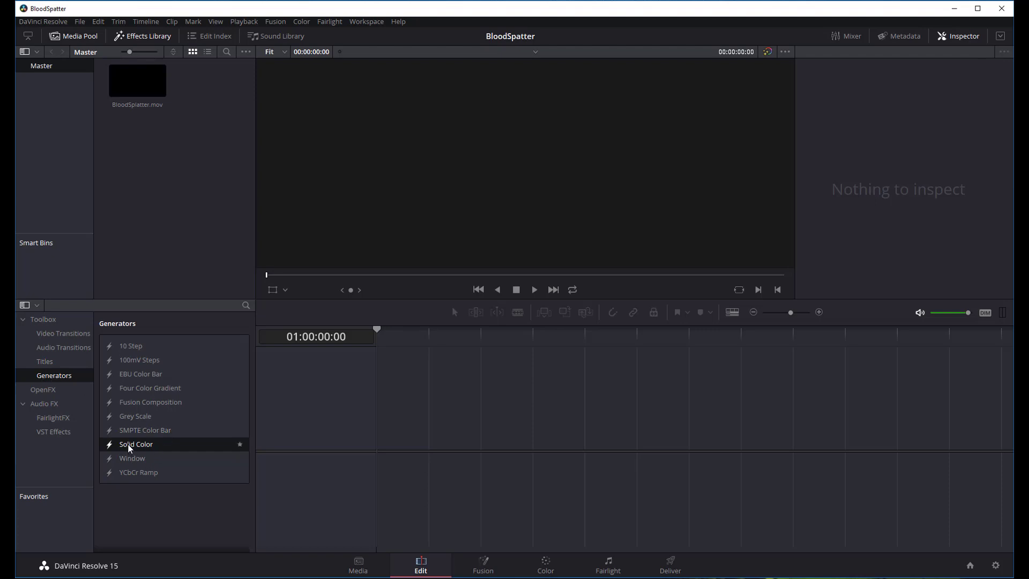
pyautogui.moveTo(130, 450); pyautogui.dragTo(381, 437)
pyautogui.moveTo(121, 77); pyautogui.dragTo(383, 405)
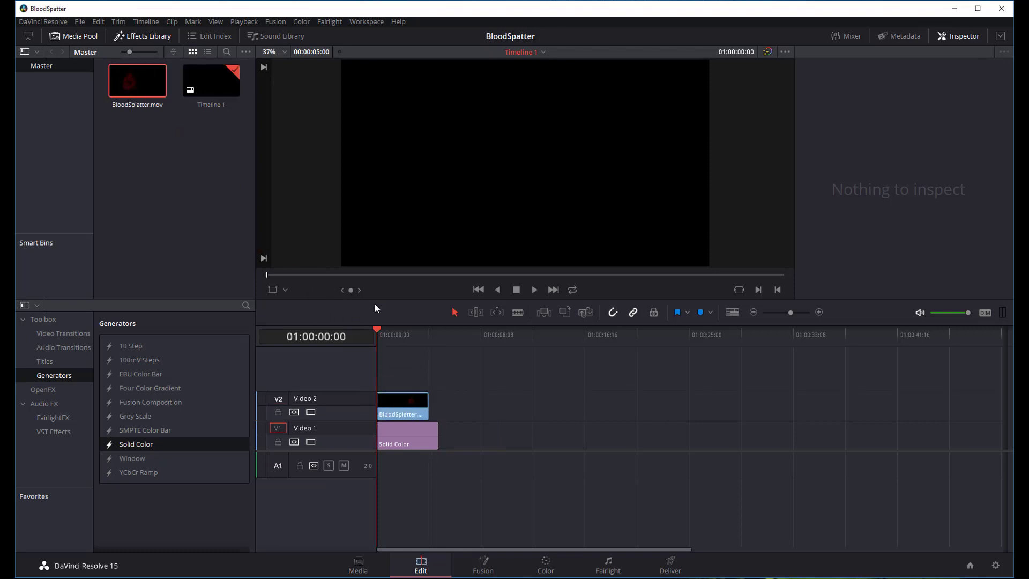
# - Scrub to a frame showing the splatter and trim the Solid Color clip's end to match BloodSplatter.mov
pyautogui.moveTo(399, 333); pyautogui.dragTo(398, 334)
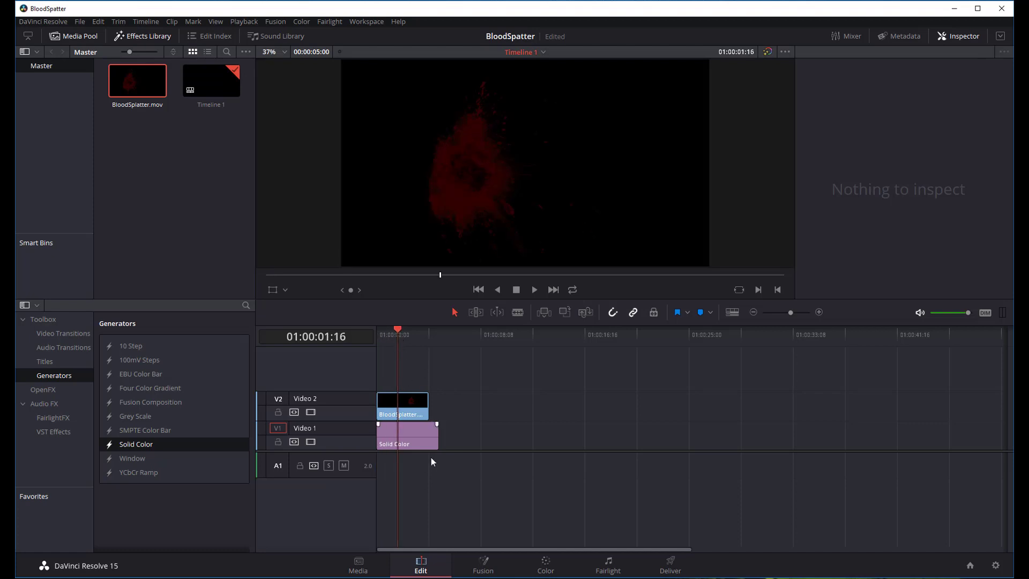
pyautogui.moveTo(438, 437); pyautogui.dragTo(429, 437)
pyautogui.moveTo(399, 333)
pyautogui.mouseDown()
pyautogui.moveTo(417, 337)
pyautogui.moveTo(399, 343)
pyautogui.mouseUp()
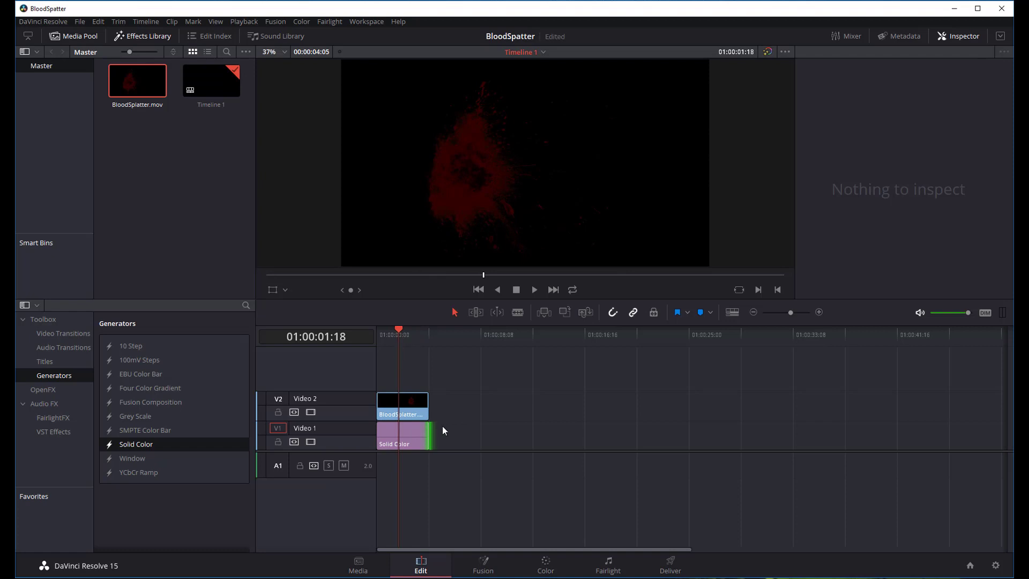
# - Set the Solid Color generator clip's color on Video 1 to light grey #c7c7c7
pyautogui.click(414, 443)
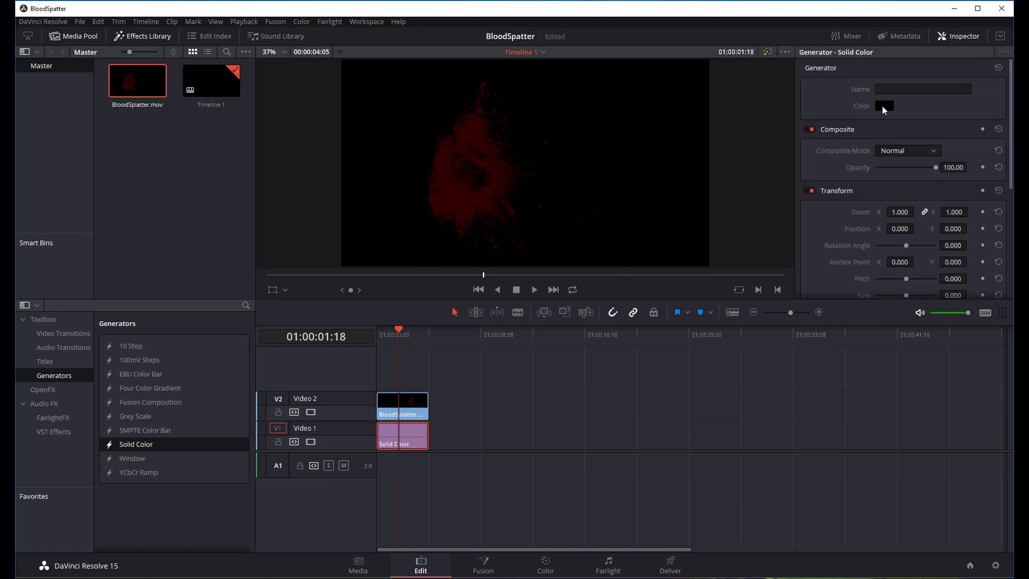
pyautogui.click(884, 106)
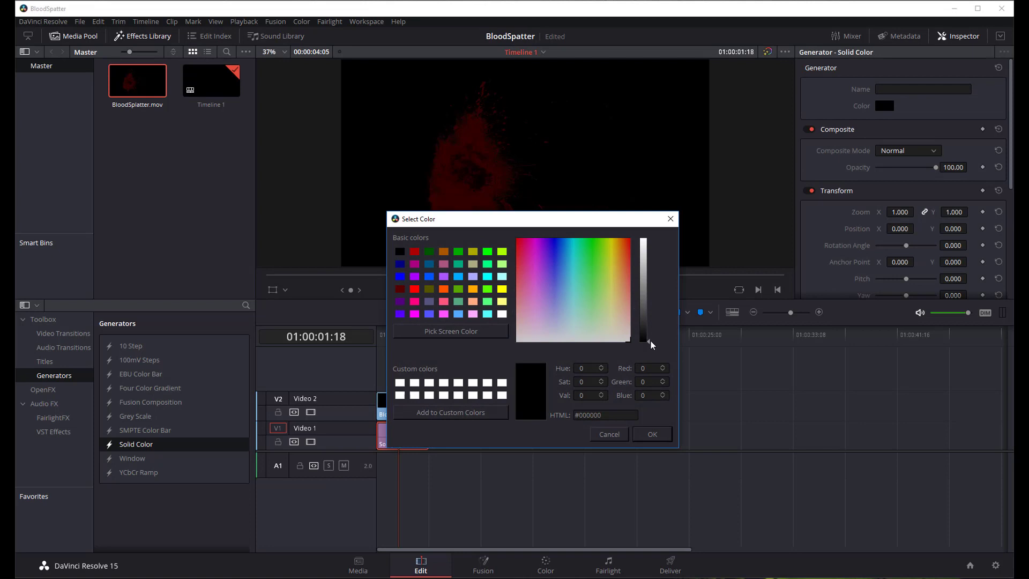
pyautogui.moveTo(616, 223); pyautogui.dragTo(779, 214)
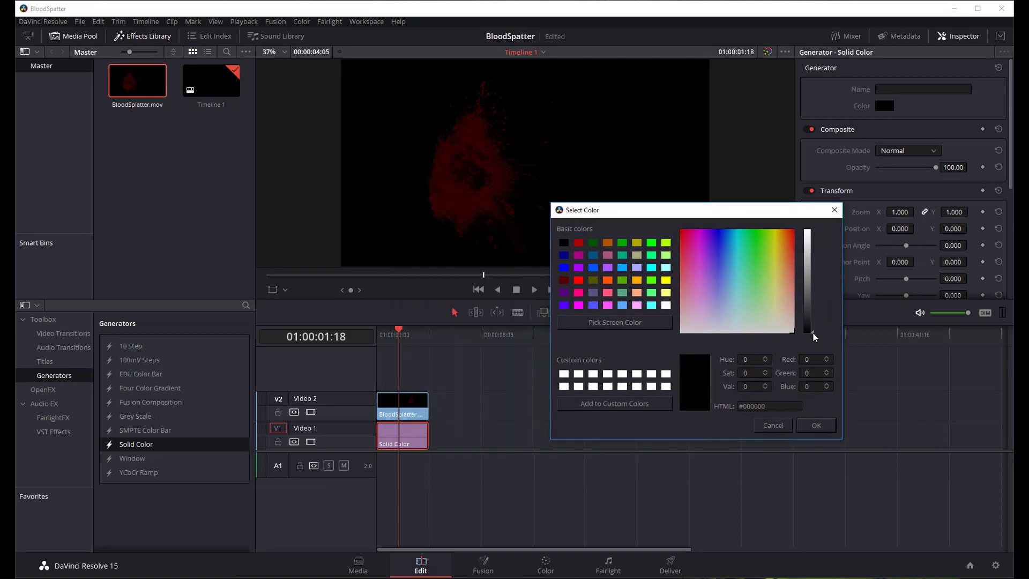
pyautogui.moveTo(813, 334); pyautogui.dragTo(814, 251)
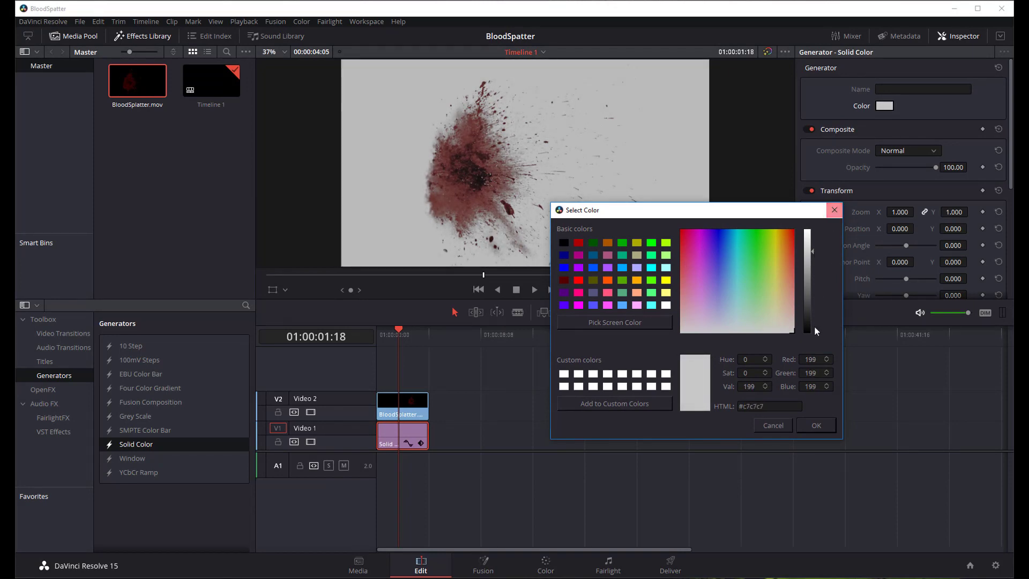
pyautogui.click(813, 425)
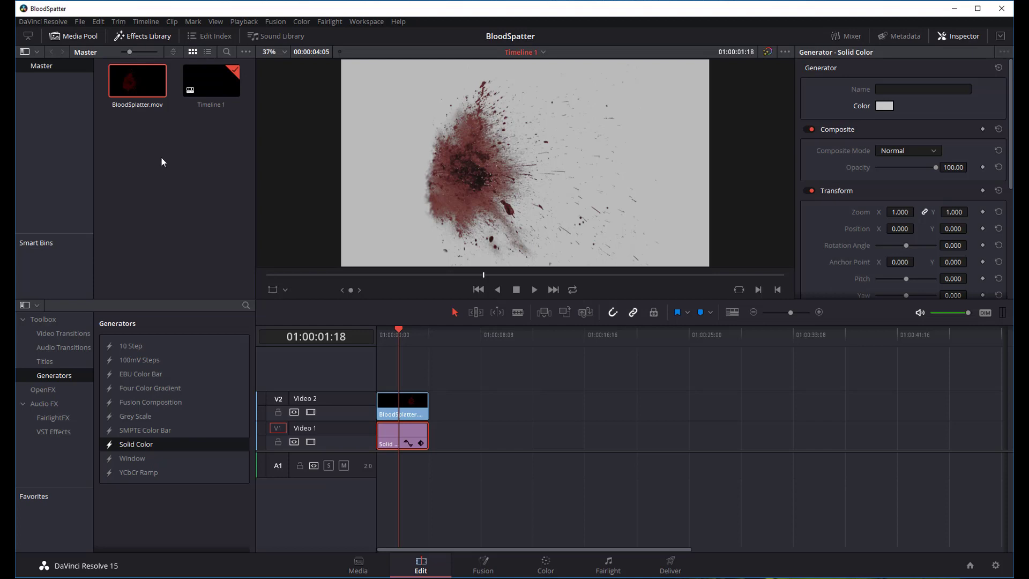
# - In the clip attributes of BloodSplatter.mov, set the Alpha Mode to Premultiplied and apply it
pyautogui.rightClick(127, 82)
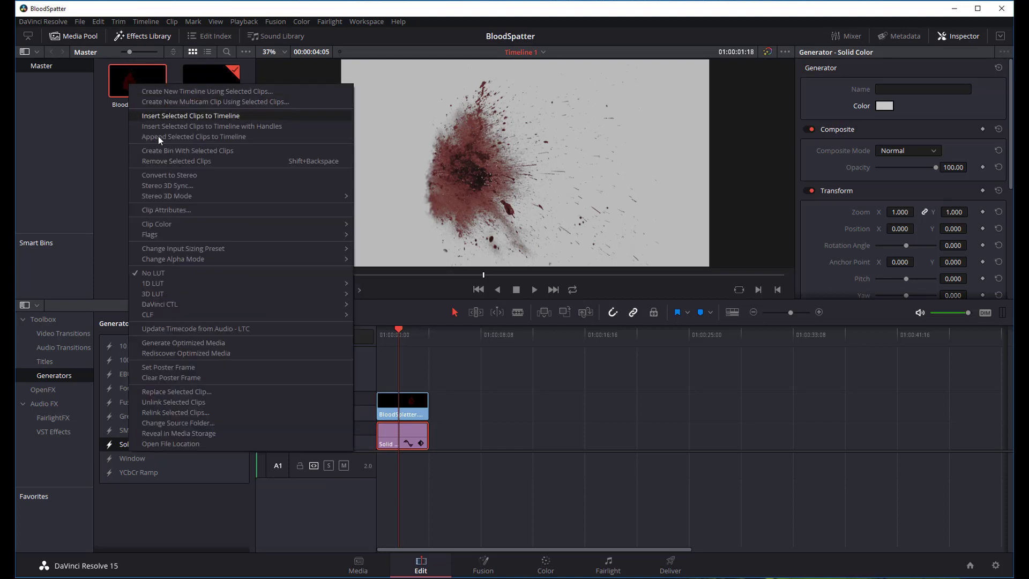
pyautogui.click(124, 76)
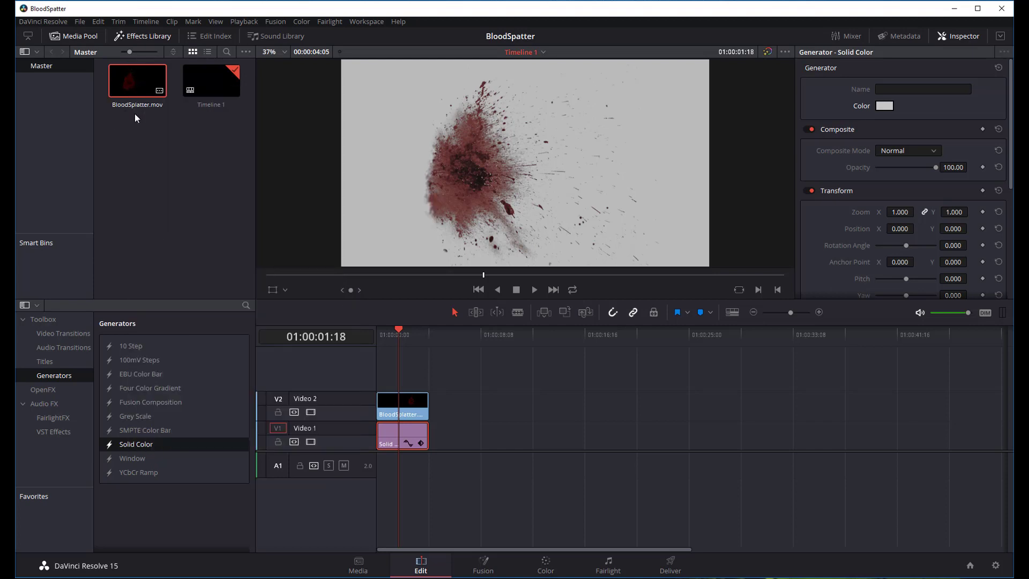
pyautogui.rightClick(126, 78)
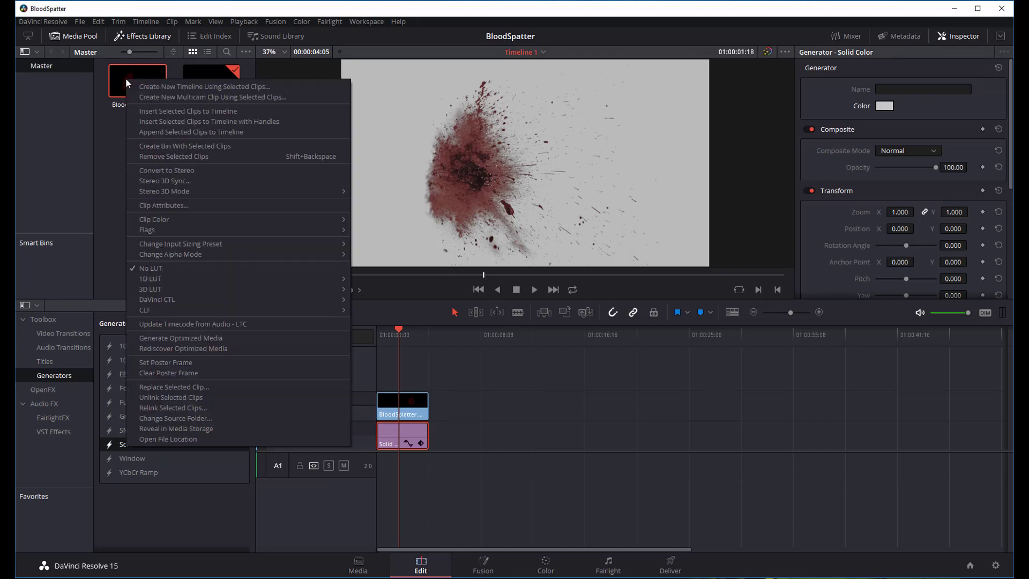
pyautogui.click(152, 205)
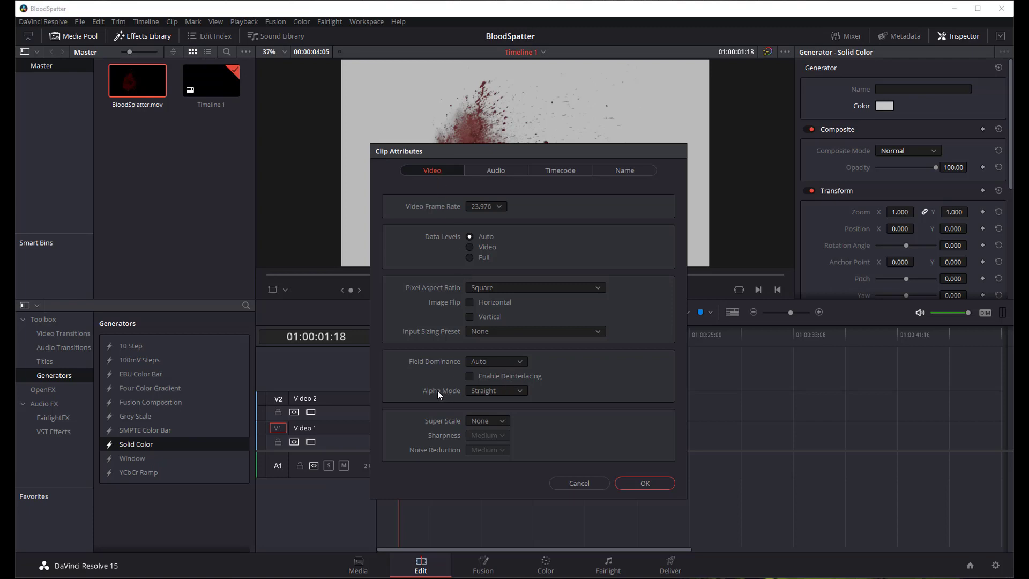
pyautogui.click(494, 391)
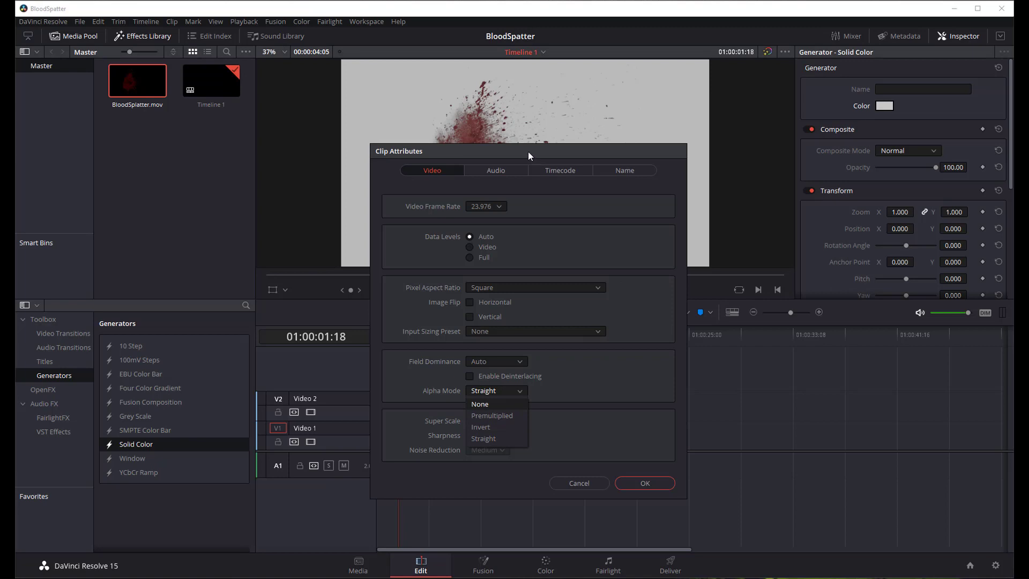
pyautogui.moveTo(528, 151); pyautogui.dragTo(752, 138)
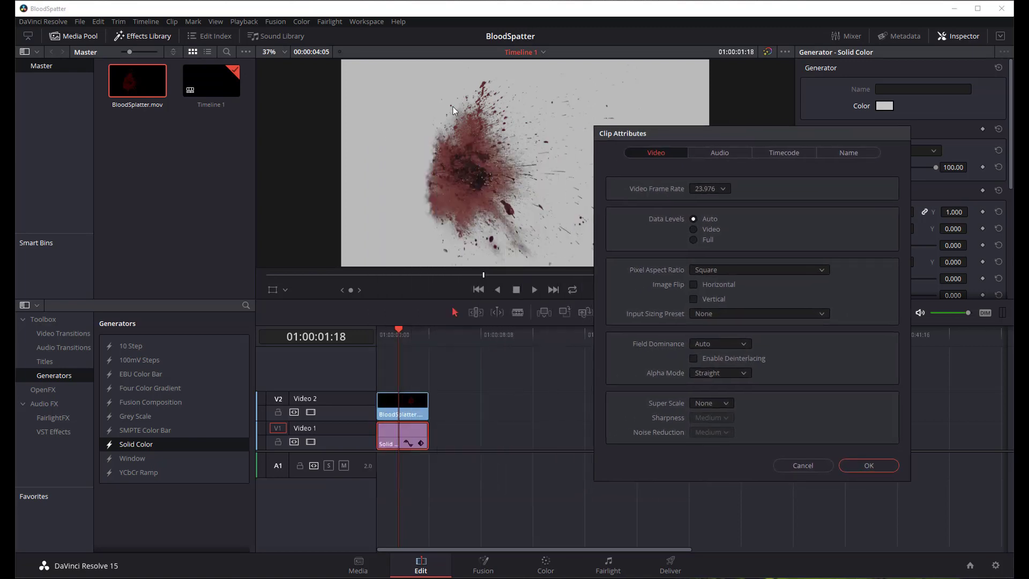
pyautogui.click(740, 374)
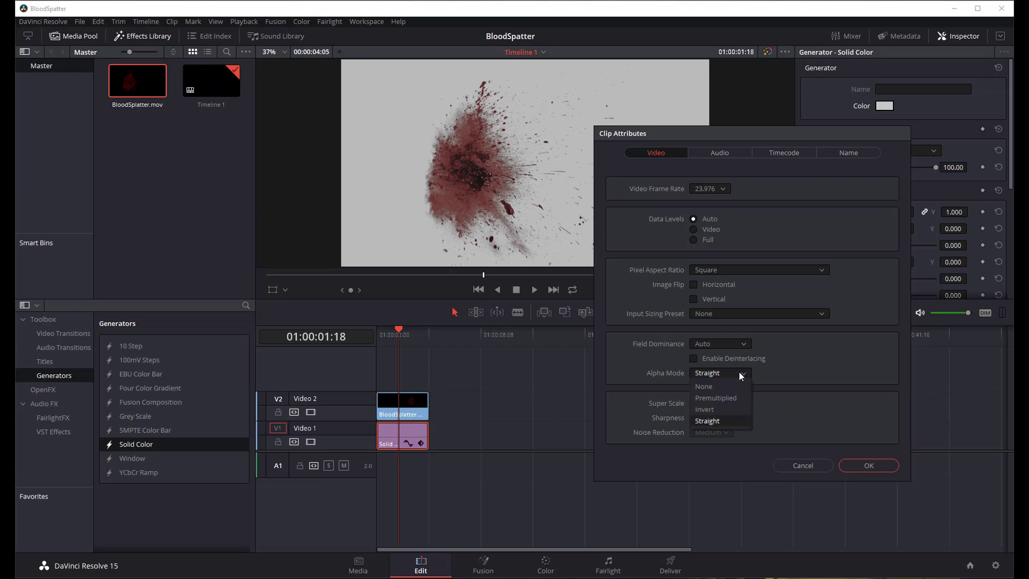
pyautogui.click(733, 403)
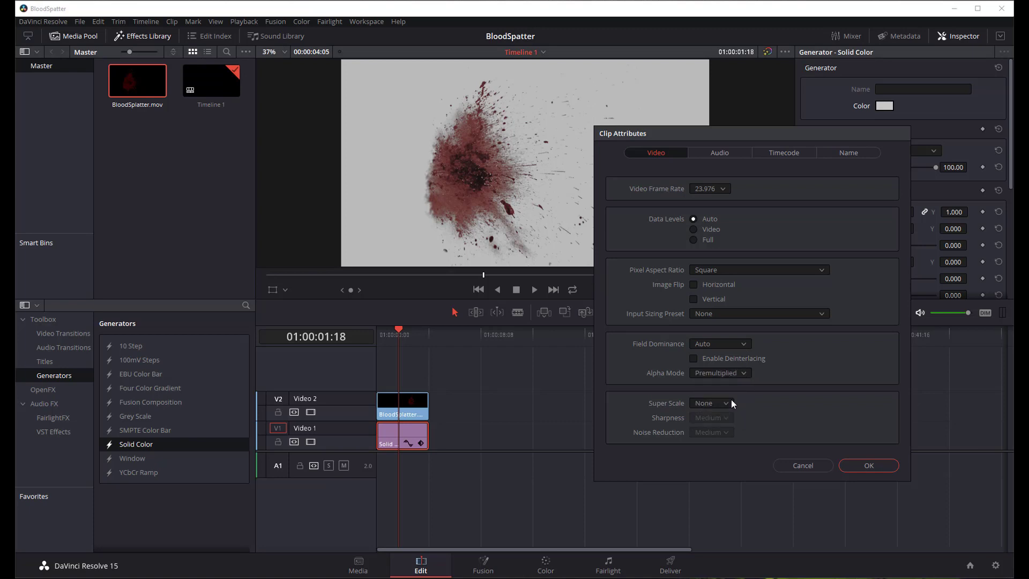
pyautogui.click(867, 466)
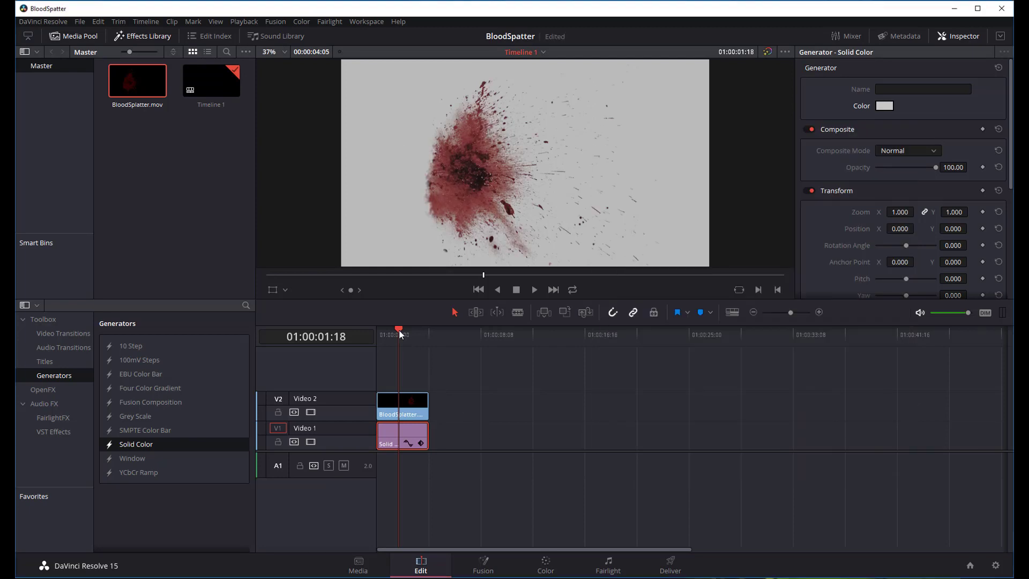
# - Return the playhead to the timeline start and step frame by frame to 01:00:01:20 to examine the splatter's edges over the grey background
pyautogui.moveTo(398, 329); pyautogui.dragTo(377, 334)
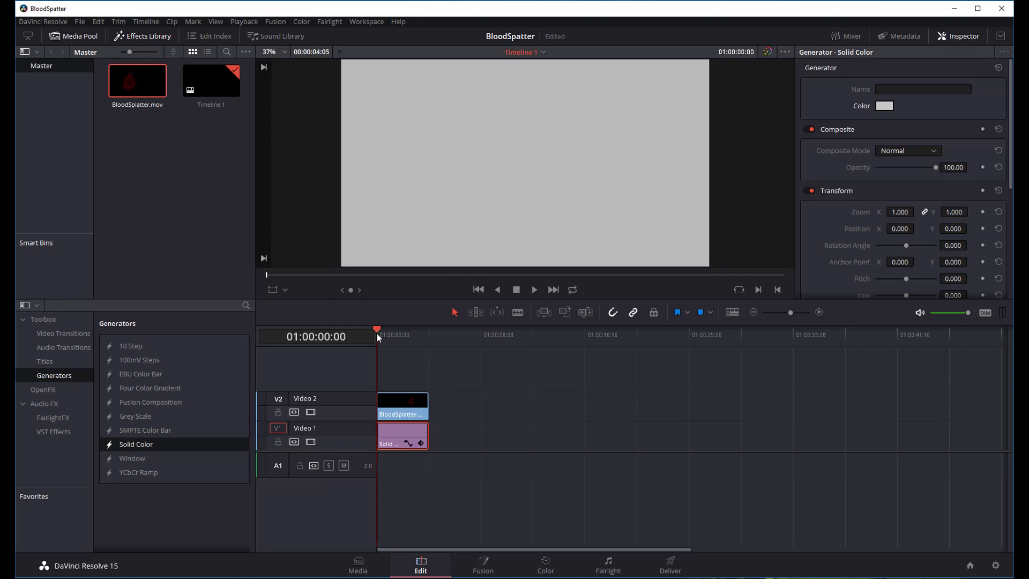
pyautogui.press('Right')
pyautogui.press('Right')
pyautogui.press('Right')
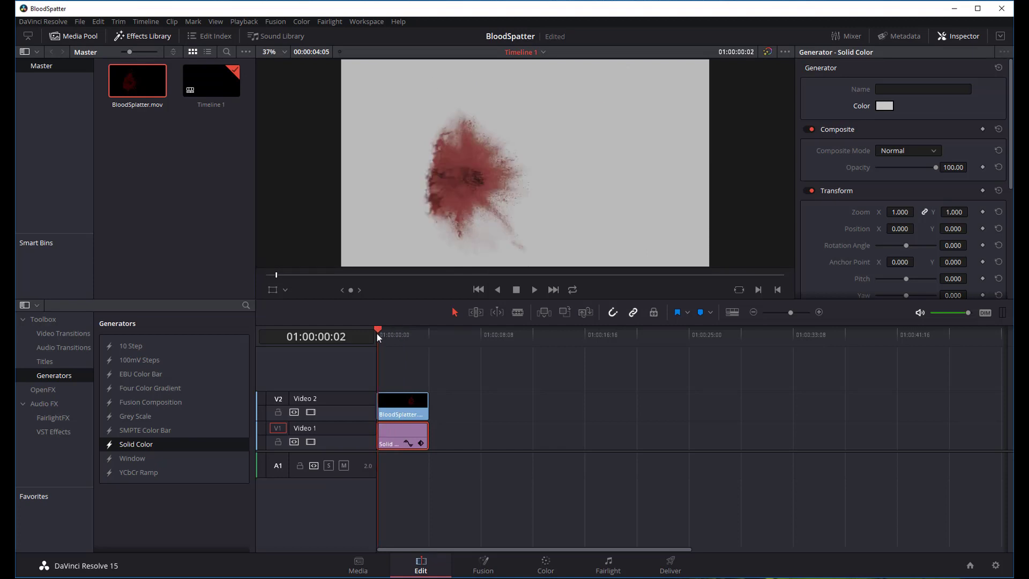
pyautogui.press('Right')
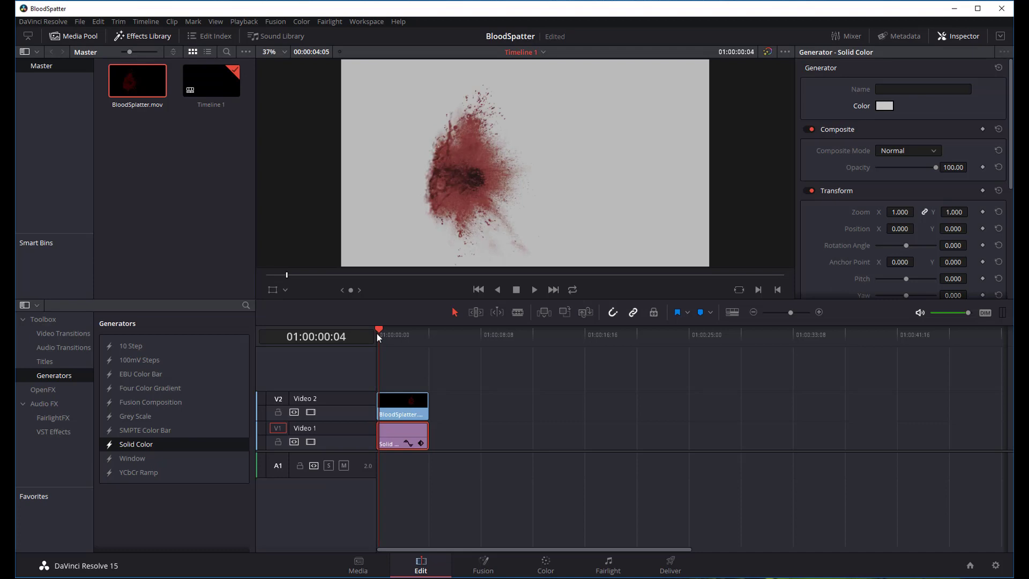
pyautogui.press('Right')
pyautogui.press('Right')
pyautogui.press('Right')
pyautogui.press('Right')
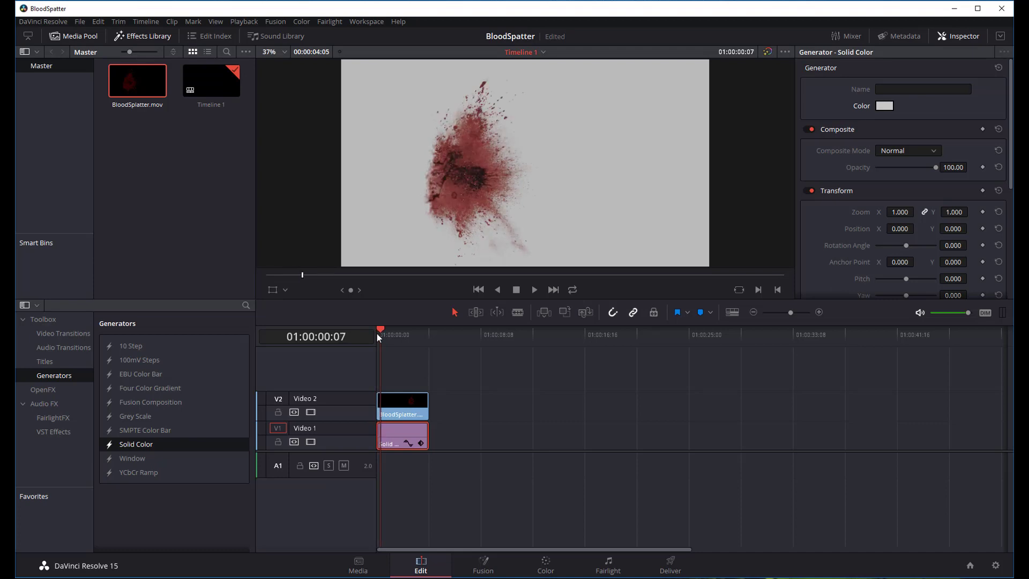
pyautogui.press('Right')
pyautogui.press('Right')
pyautogui.press('Right')
pyautogui.press('Right')
pyautogui.press('Right')
pyautogui.press('Right')
pyautogui.press('Right')
pyautogui.press('Right')
pyautogui.press('Right')
pyautogui.press('Right')
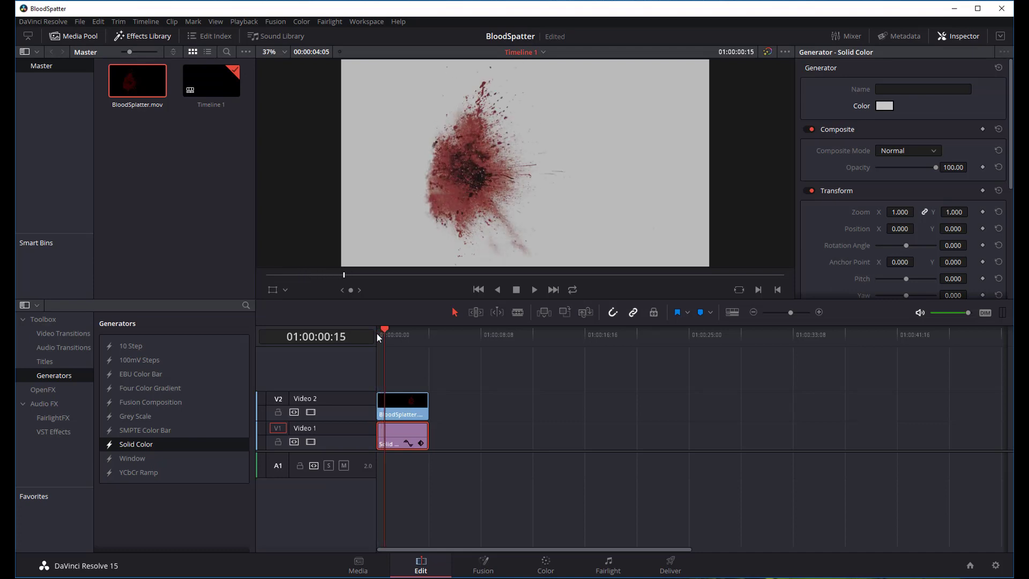
pyautogui.press('Right')
pyautogui.press('Right')
pyautogui.press('Right')
pyautogui.press('Right')
pyautogui.press('Right')
pyautogui.press('Right')
pyautogui.press('Right')
pyautogui.press('Right')
pyautogui.press('Right')
pyautogui.press('Right')
pyautogui.press('Right')
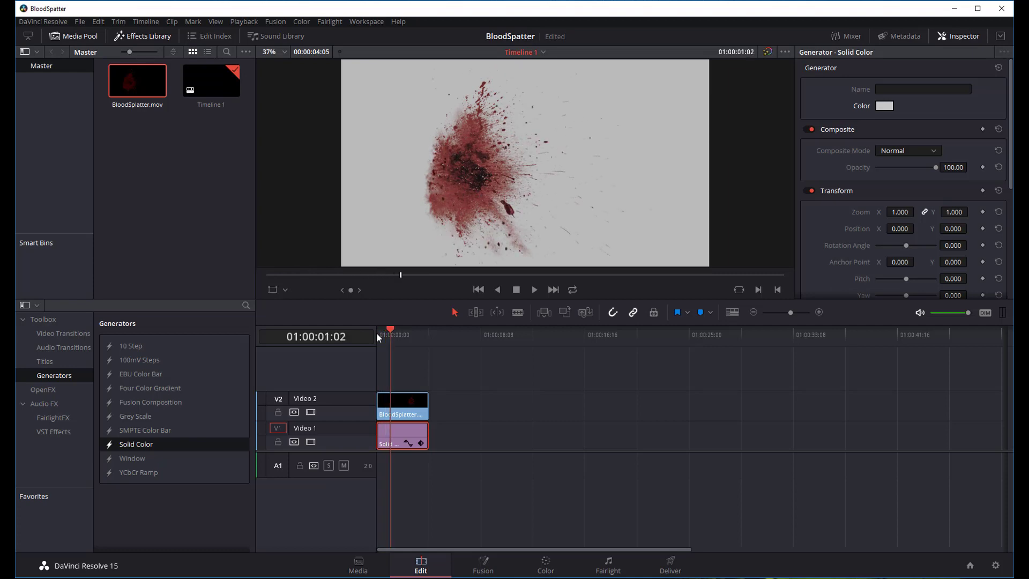
pyautogui.press('Right')
pyautogui.press('Right')
pyautogui.press('Right')
pyautogui.press('Right')
pyautogui.press('Right')
pyautogui.press('Right')
pyautogui.press('Right')
pyautogui.press('Right')
pyautogui.press('Right')
pyautogui.press('Right')
pyautogui.press('Right')
pyautogui.press('Right')
pyautogui.press('Right')
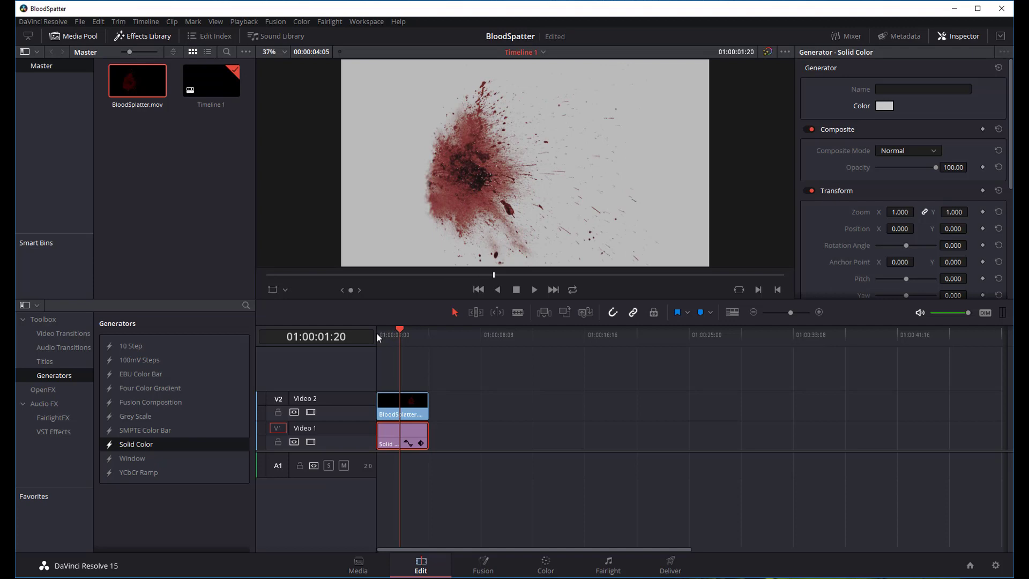